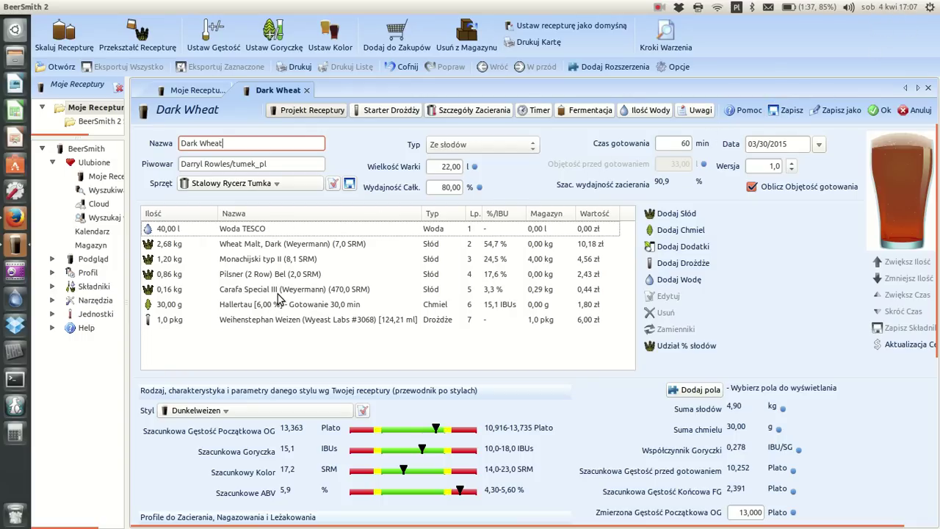
Open the Woda TESCO water entry of the Dark Wheat recipe, examine its mineral profile and close it without changes
{"action": "mouse_move", "coordinate": [279, 298]}
{"action": "mouse_move", "coordinate": [354, 277]}
{"action": "mouse_move", "coordinate": [174, 236]}
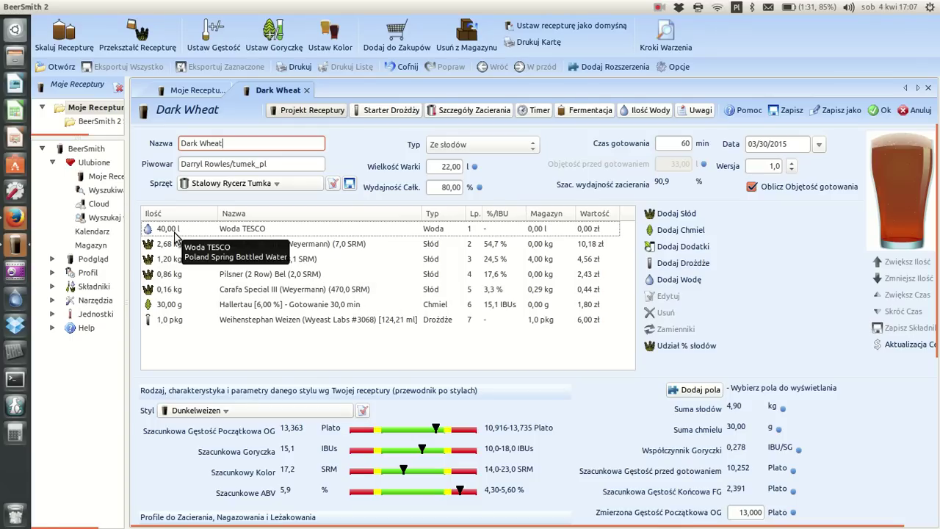
{"action": "double_click", "coordinate": [261, 230]}
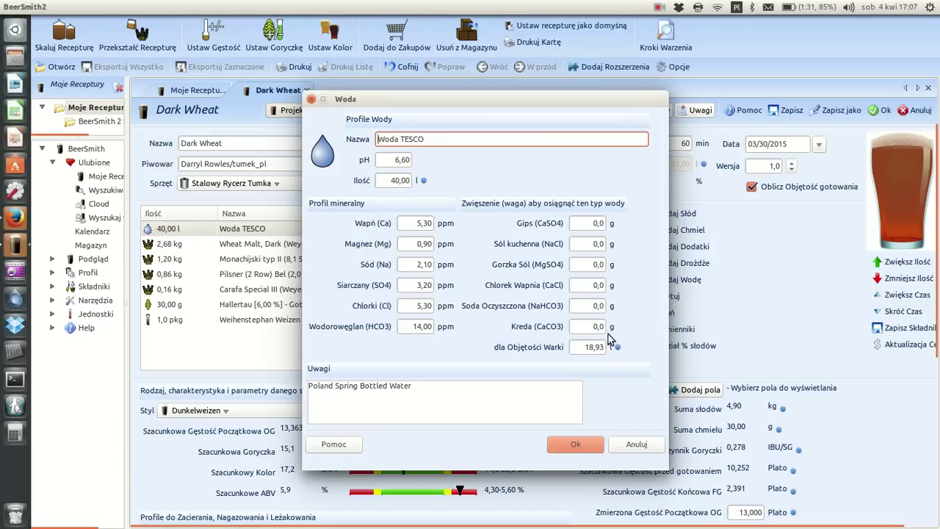
{"action": "left_click", "coordinate": [636, 455]}
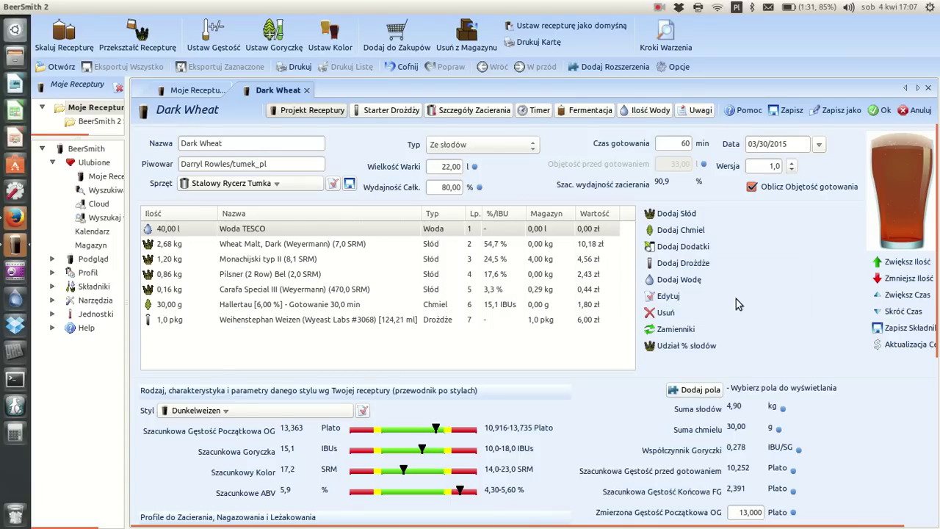
Go through the recipe's malts, hop and yeast, and examine the style estimates and the mash, carbonation and fermentation profiles
{"action": "left_click", "coordinate": [227, 245]}
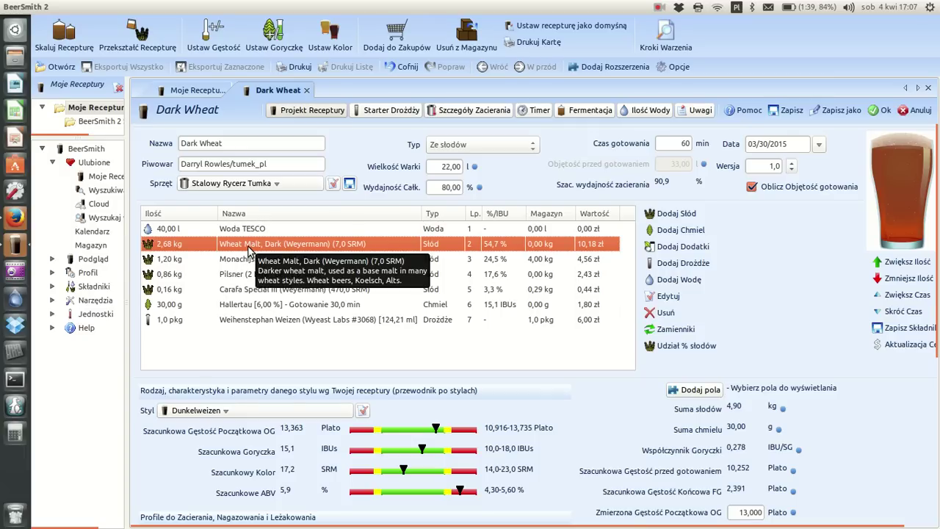
{"action": "left_click", "coordinate": [252, 265]}
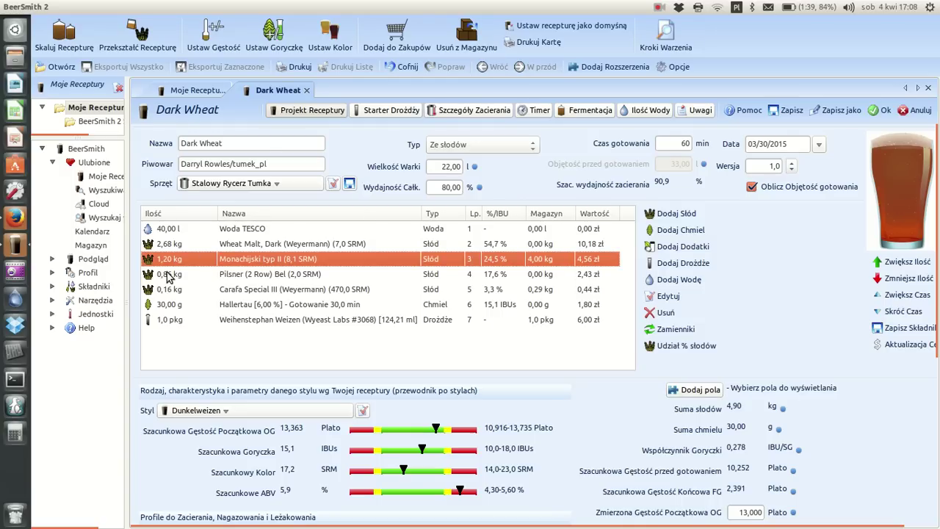
{"action": "left_click", "coordinate": [250, 280]}
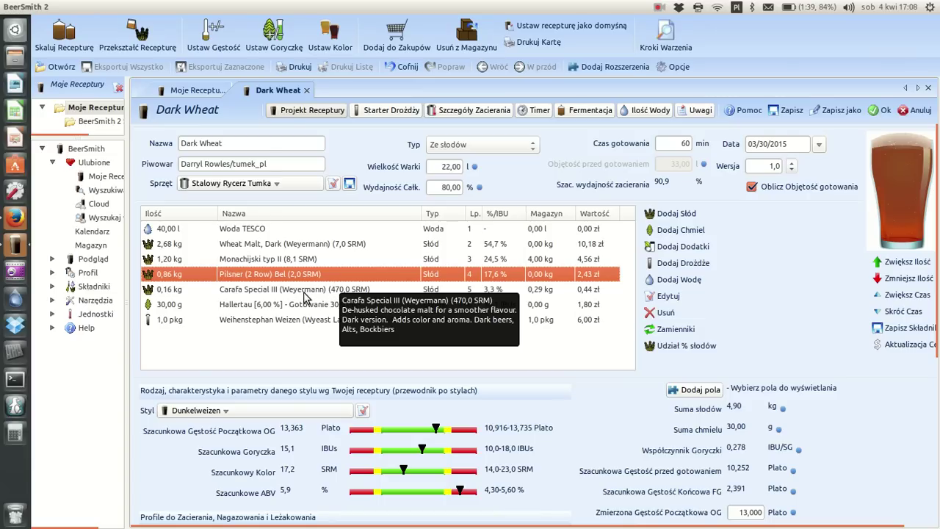
{"action": "left_click", "coordinate": [303, 293]}
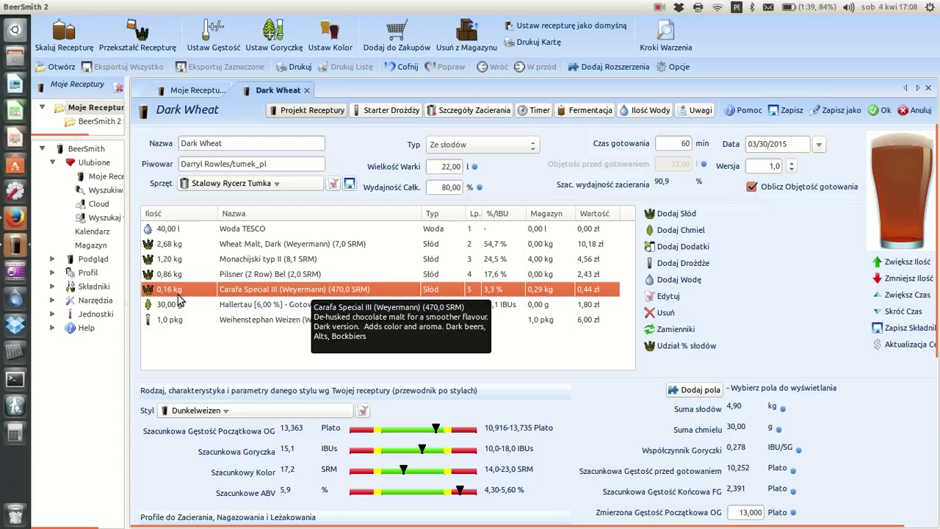
{"action": "left_click", "coordinate": [245, 310]}
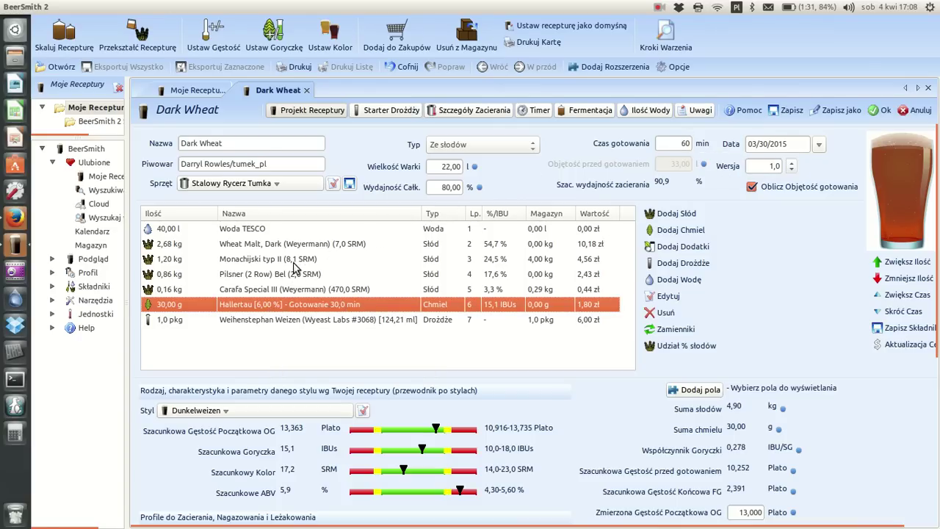
{"action": "left_click", "coordinate": [248, 321]}
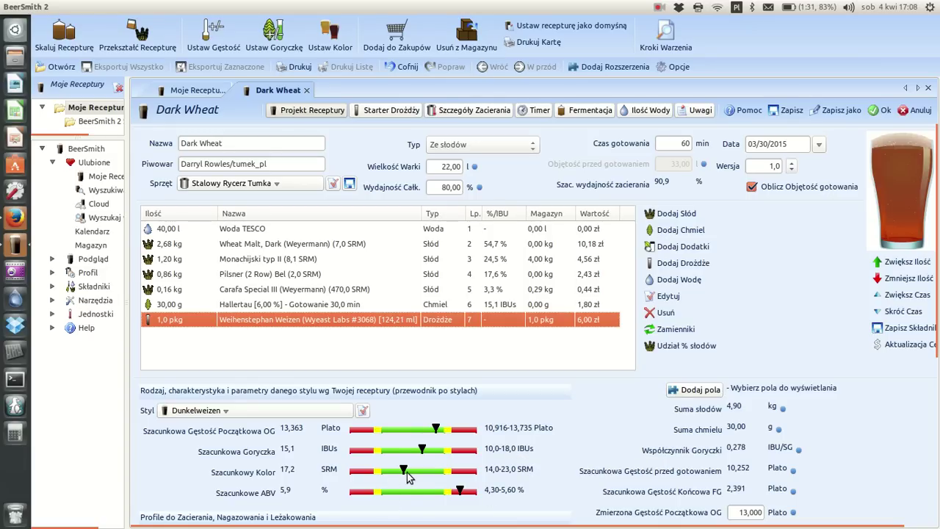
{"action": "left_click", "coordinate": [275, 296]}
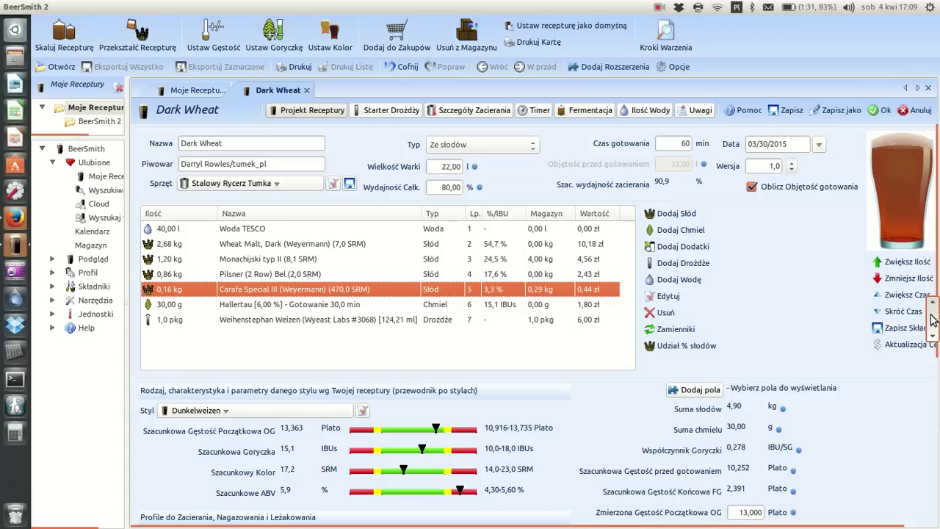
{"action": "left_click_drag", "start_coordinate": [937, 328], "coordinate": [937, 416]}
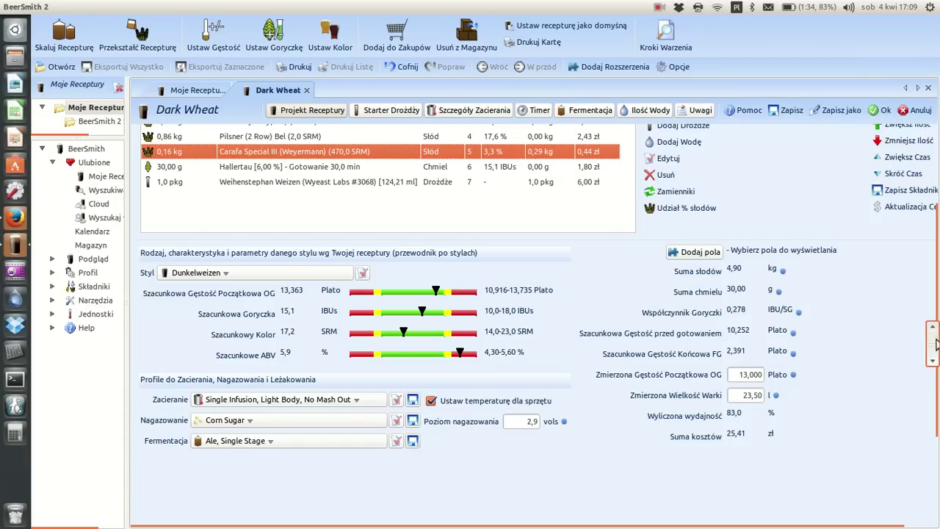
{"action": "left_click_drag", "start_coordinate": [934, 330], "coordinate": [934, 183]}
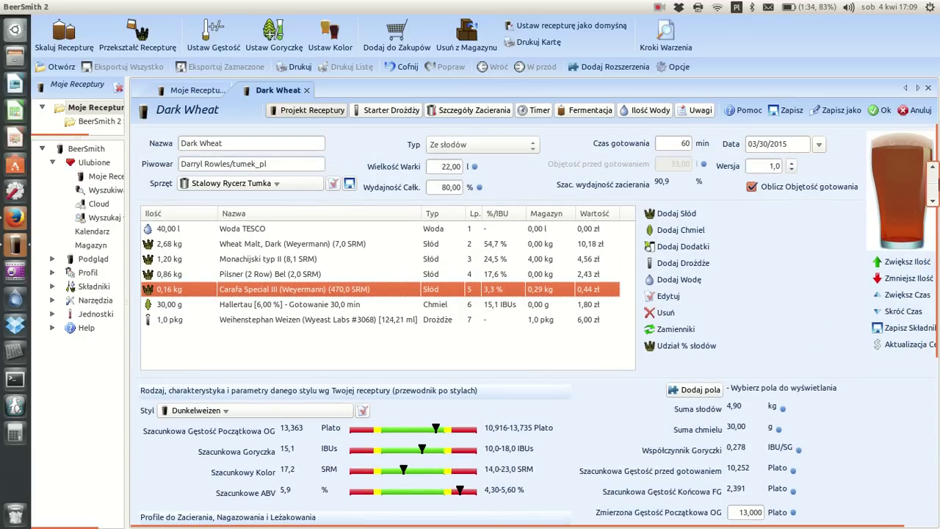
Review the yeast starter data and each mash step with its temperature chart, widening the step name column
{"action": "left_click", "coordinate": [391, 110]}
{"action": "left_click", "coordinate": [454, 155]}
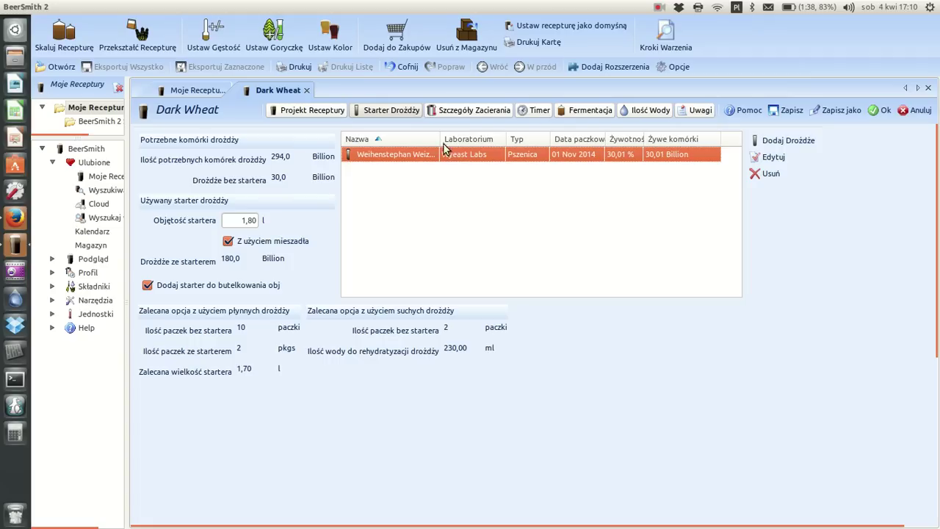
{"action": "left_click", "coordinate": [473, 111]}
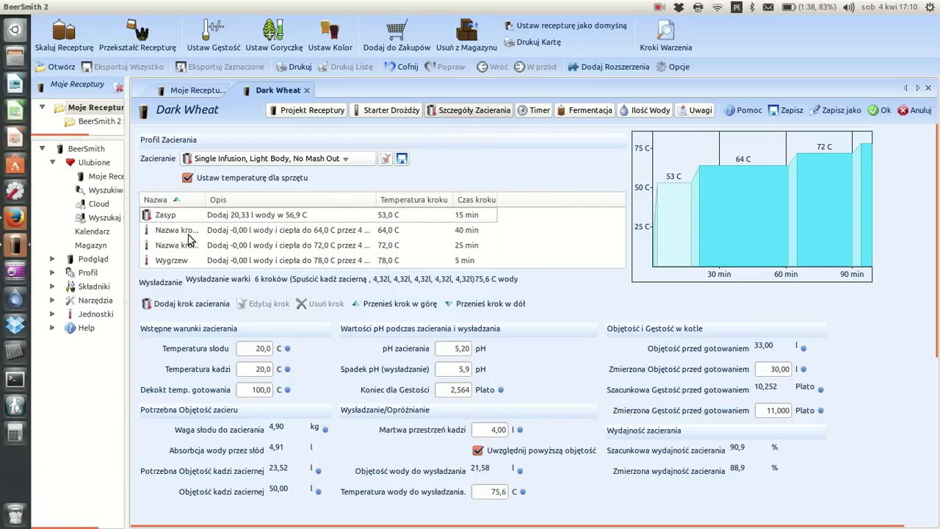
{"action": "left_click_drag", "start_coordinate": [205, 207], "coordinate": [236, 201]}
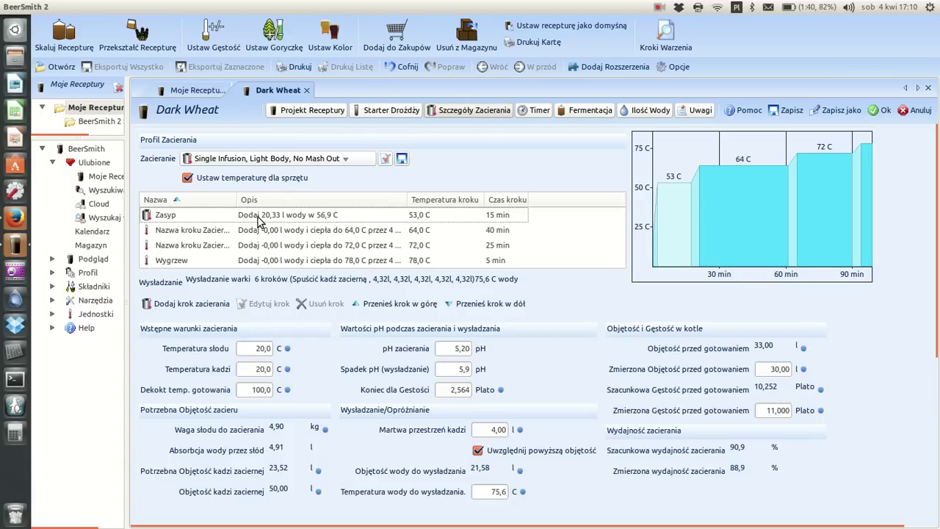
{"action": "left_click", "coordinate": [332, 217]}
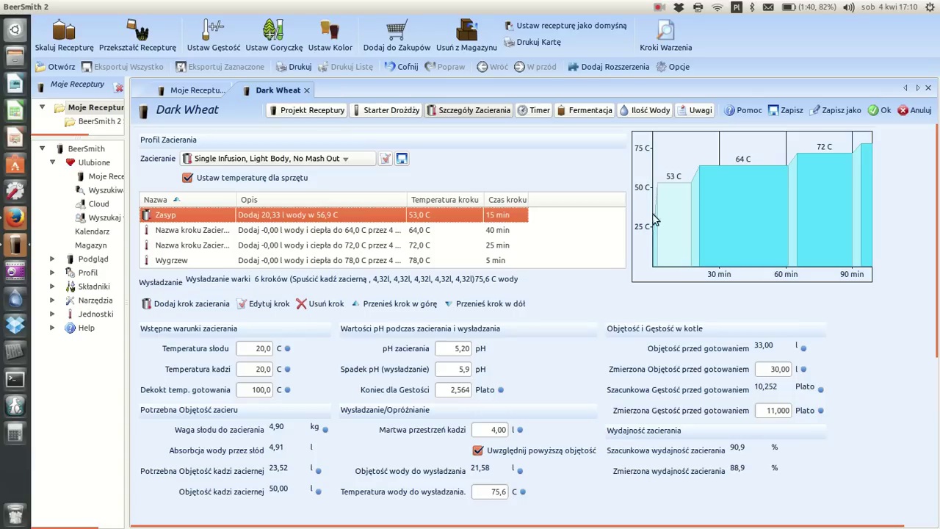
{"action": "left_click", "coordinate": [271, 239]}
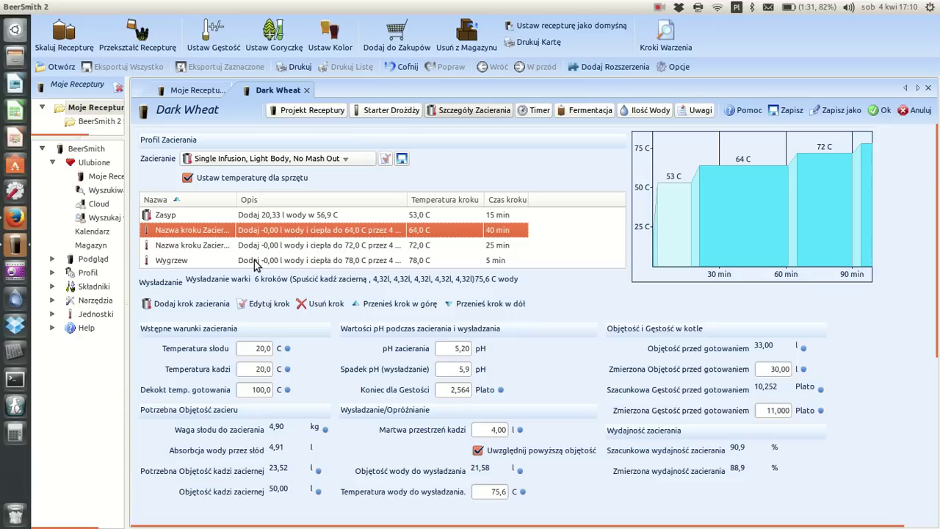
{"action": "left_click", "coordinate": [376, 250]}
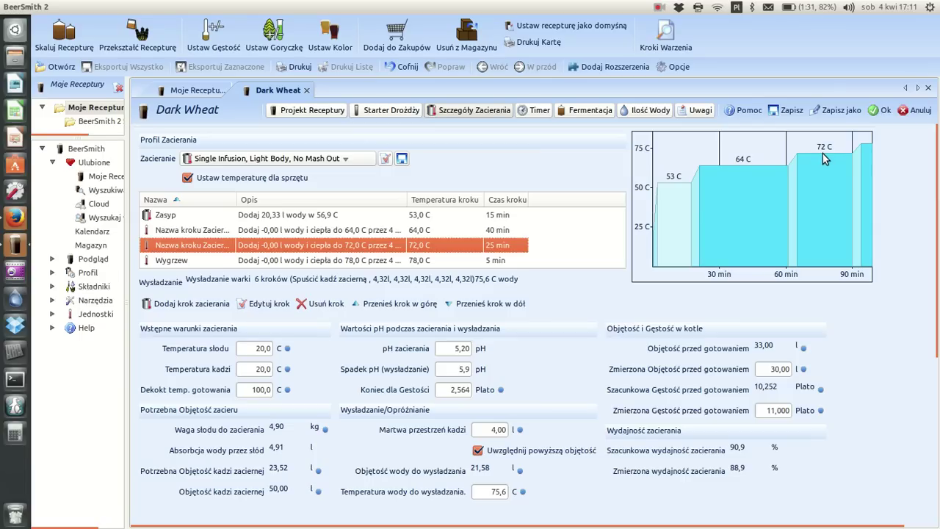
{"action": "left_click", "coordinate": [316, 263]}
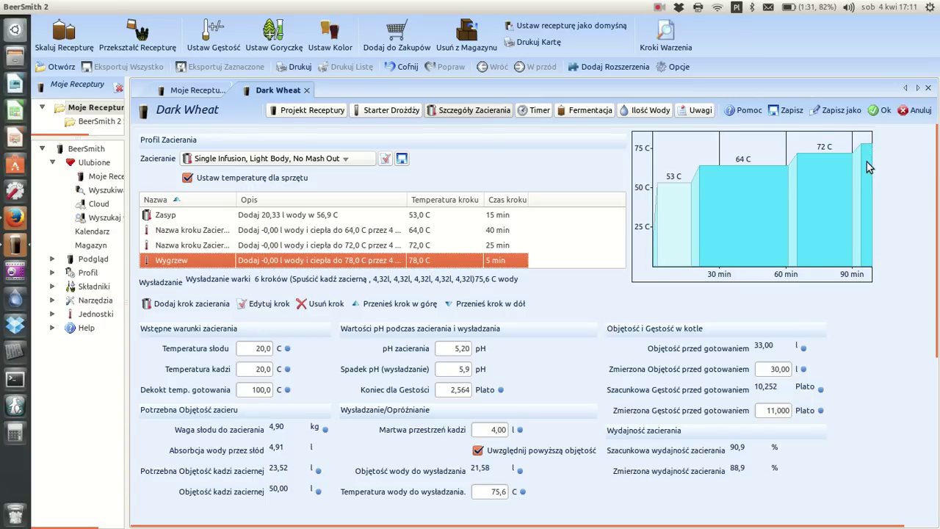
{"action": "left_click", "coordinate": [455, 354]}
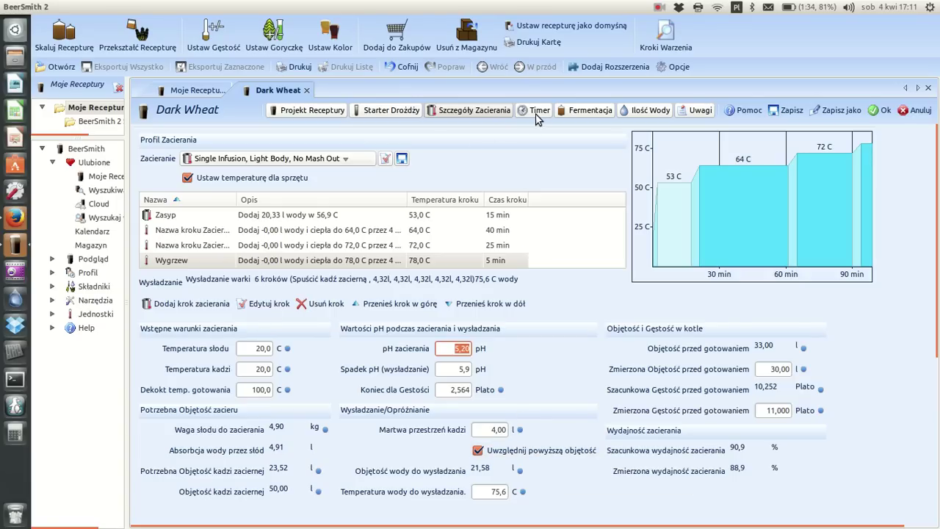
Examine the recipe's fermentation data alongside the system calendar, and read its tasting and brewing notes
{"action": "left_click", "coordinate": [573, 113]}
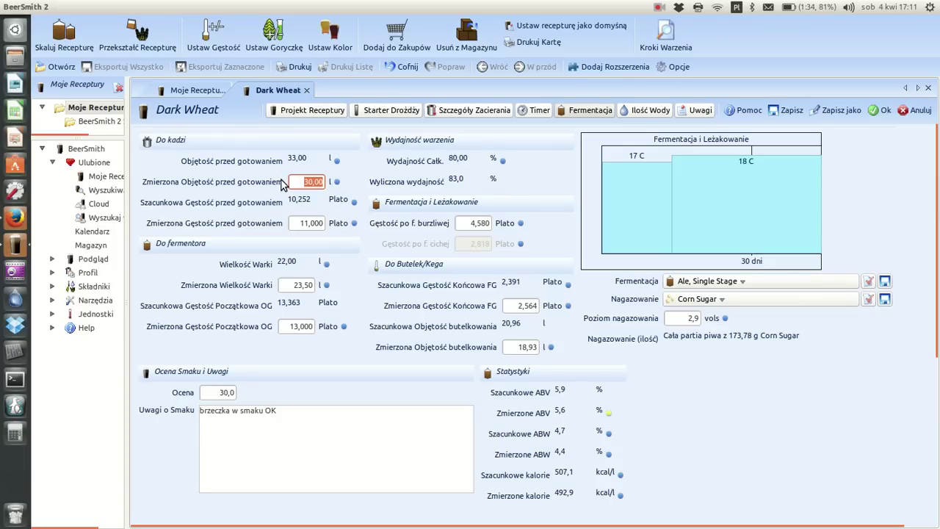
{"action": "left_click", "coordinate": [896, 7]}
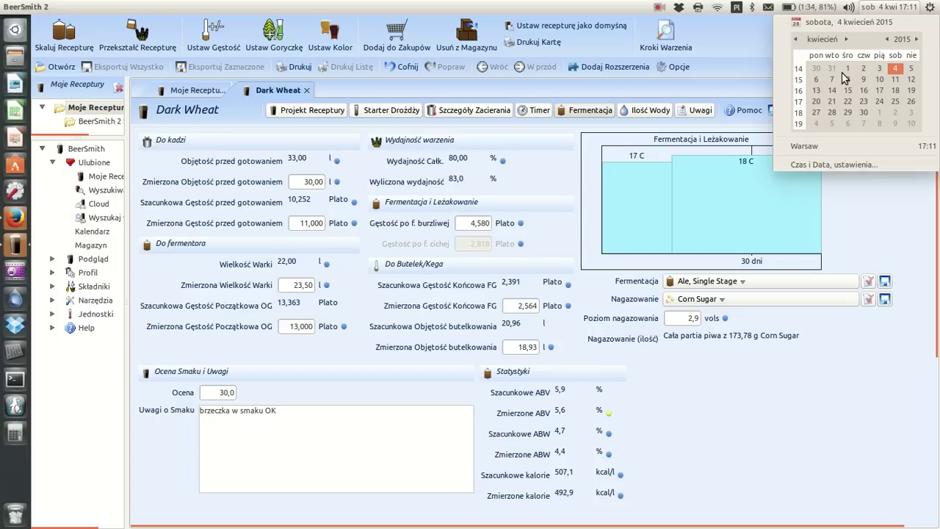
{"action": "left_click", "coordinate": [585, 7]}
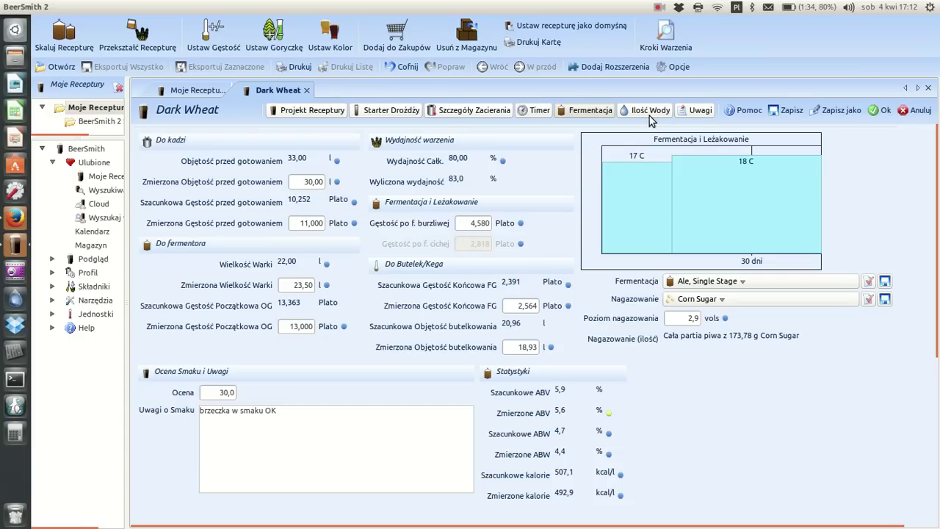
{"action": "left_click", "coordinate": [693, 112]}
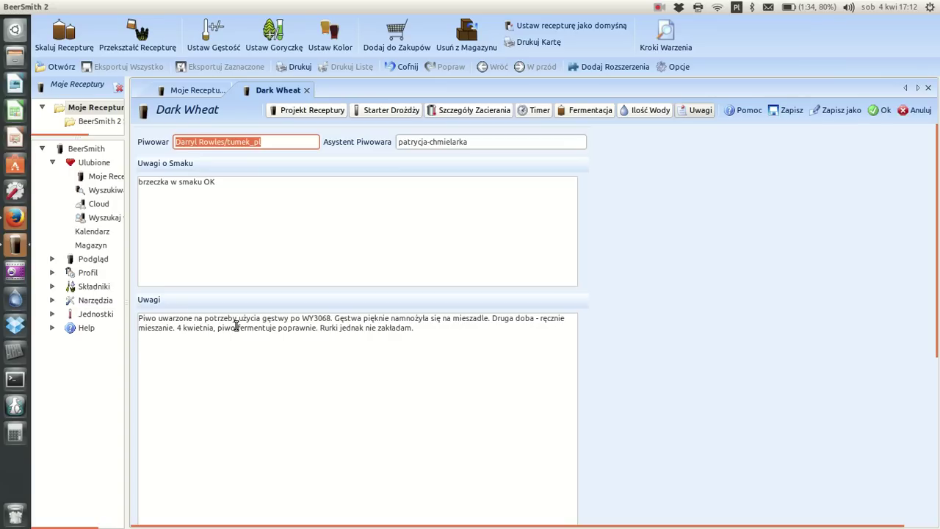
{"action": "left_click", "coordinate": [334, 317]}
{"action": "left_click", "coordinate": [351, 296]}
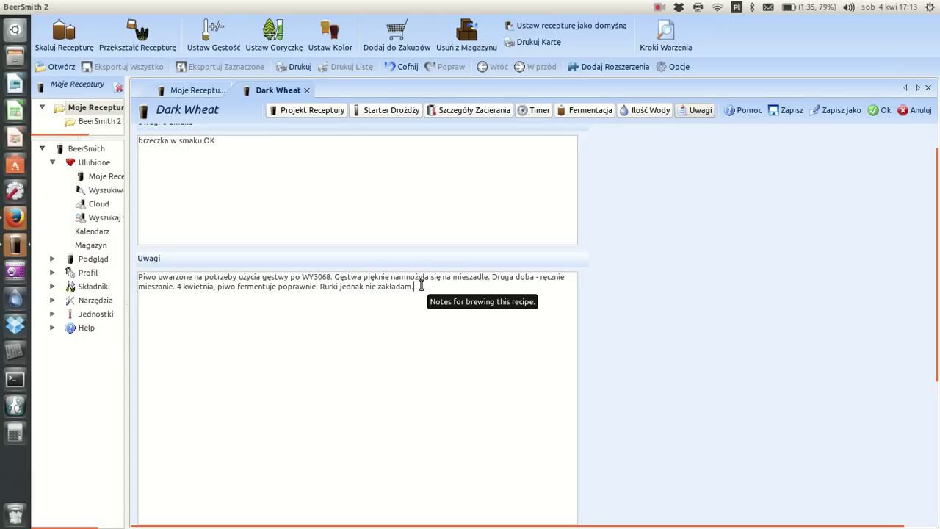
Return to the recipe design, set the recipe's version number to 3,0 and save the recipe
{"action": "left_click", "coordinate": [324, 113]}
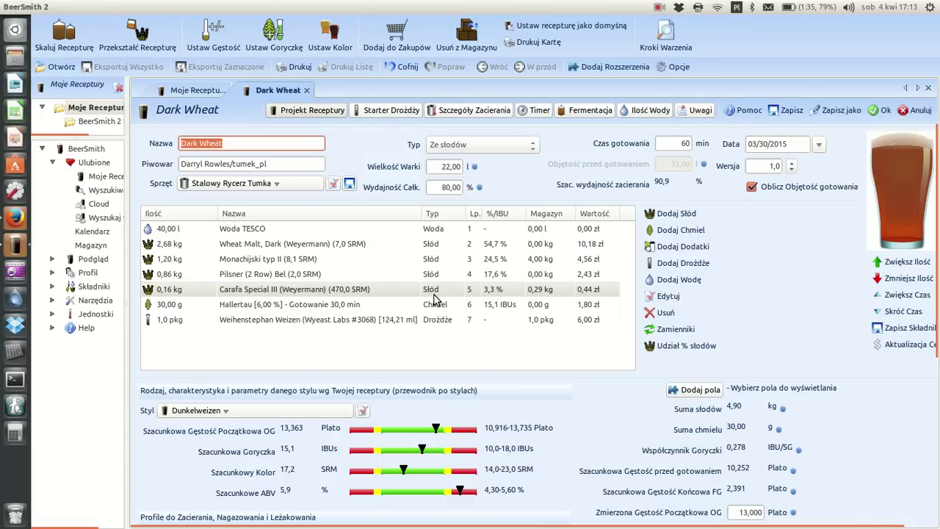
{"action": "mouse_move", "coordinate": [433, 300]}
{"action": "left_click", "coordinate": [792, 163]}
{"action": "left_click", "coordinate": [792, 163]}
{"action": "left_click", "coordinate": [792, 163]}
{"action": "left_click", "coordinate": [791, 163]}
{"action": "left_click", "coordinate": [789, 163]}
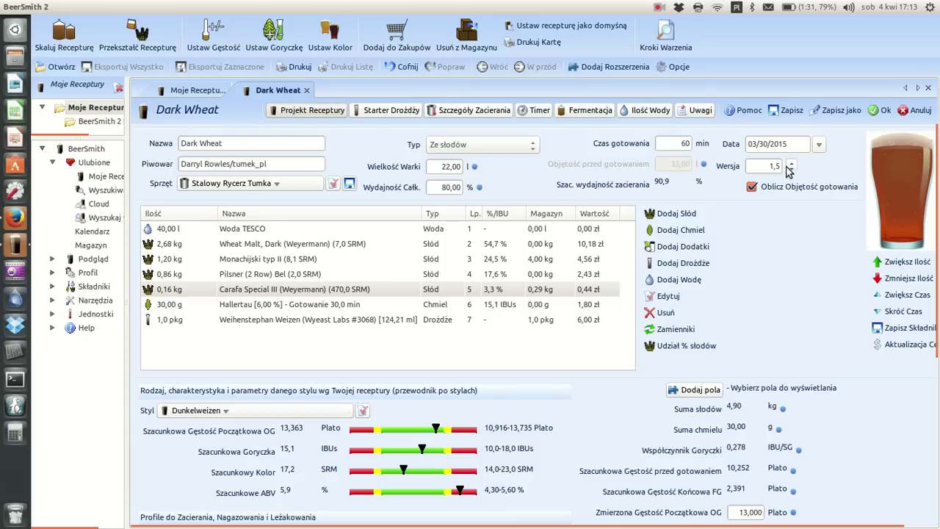
{"action": "left_click", "coordinate": [788, 171]}
{"action": "type", "text": "3"}
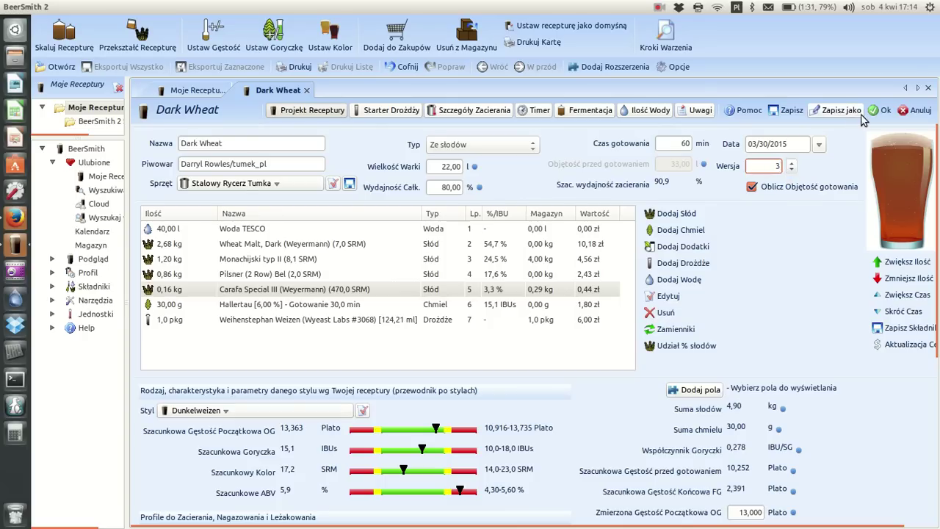
{"action": "left_click", "coordinate": [788, 110]}
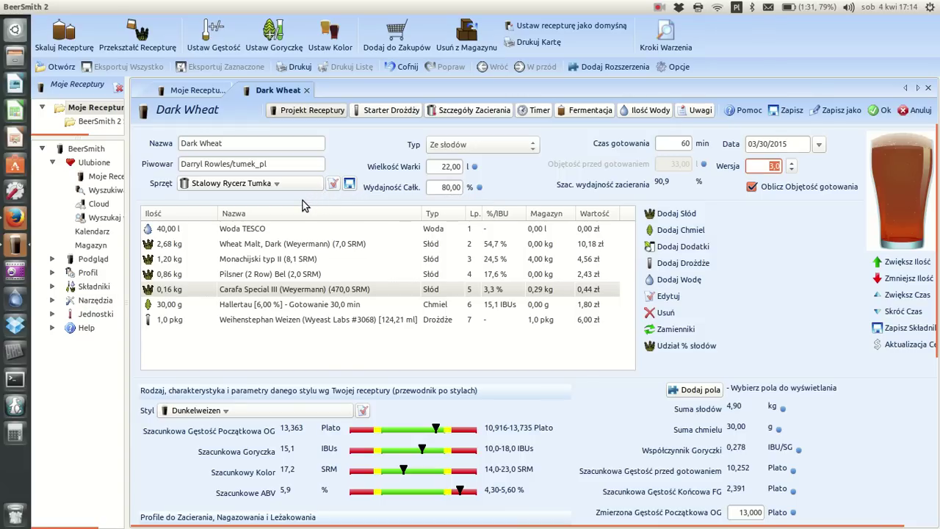
{"action": "mouse_move", "coordinate": [935, 243]}
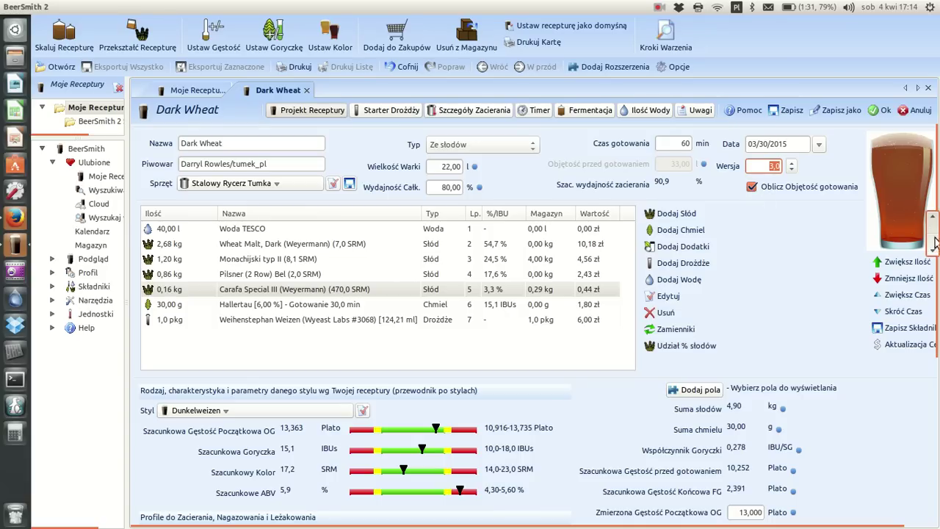
{"action": "left_click_drag", "start_coordinate": [935, 243], "coordinate": [933, 205]}
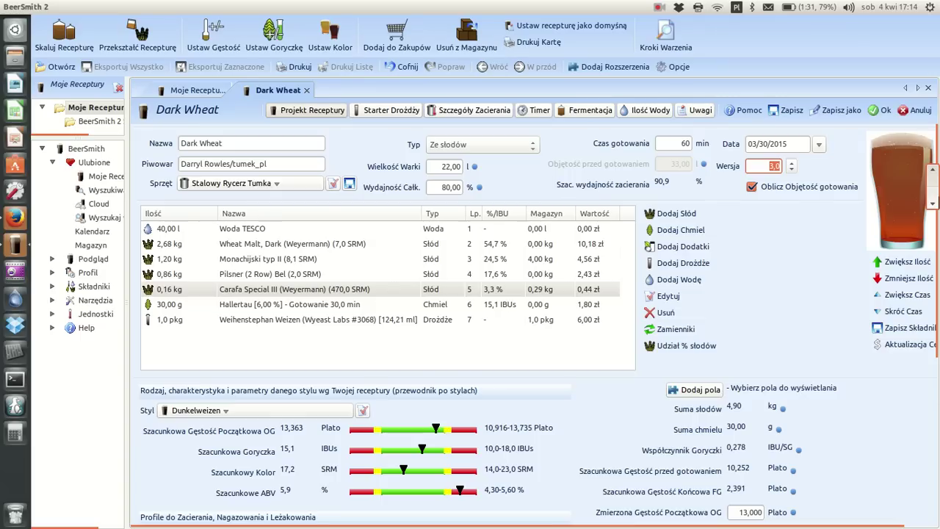